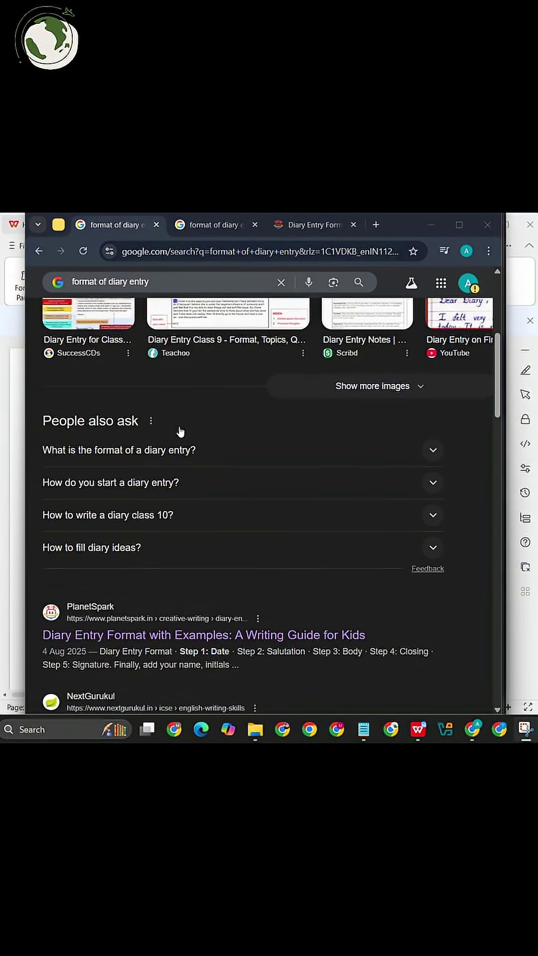
scroll(179, 432, "down", 5)
- Copy the PlanetSpark article link and snip the handwritten diary image as a screenshot
right_click(198, 472)
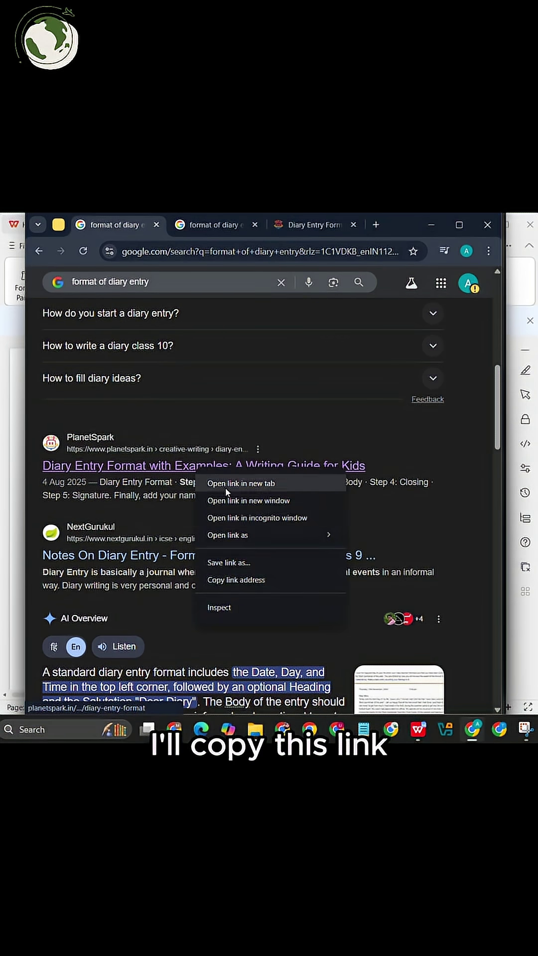
left_click(256, 581)
scroll(256, 583, "up", 10)
left_click(91, 445)
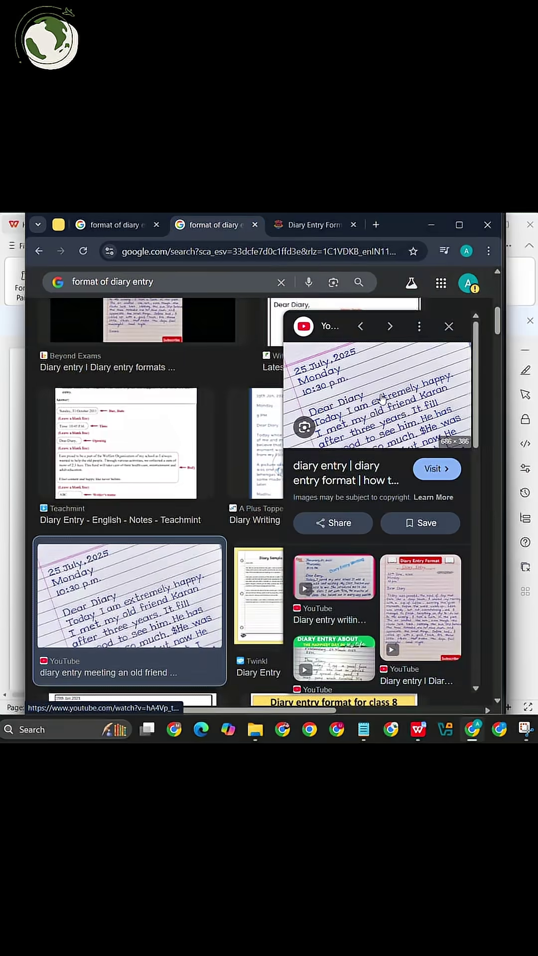
scroll(382, 400, "up", 3)
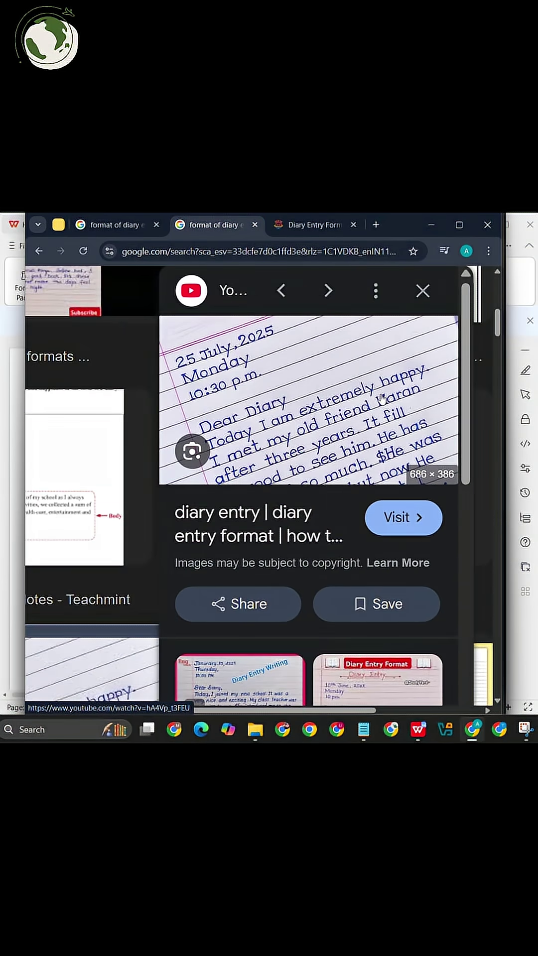
key("super+shift+s")
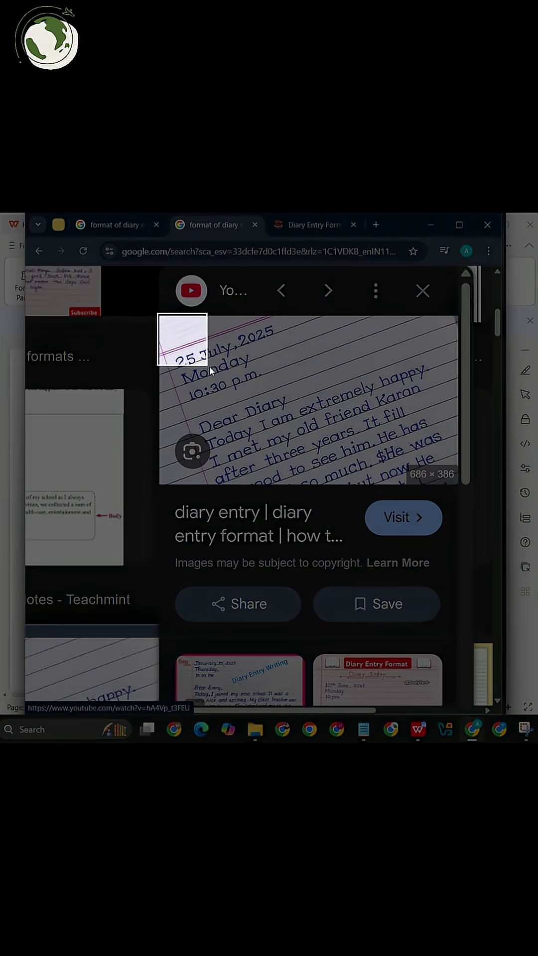
left_click_drag(212, 372, 459, 490)
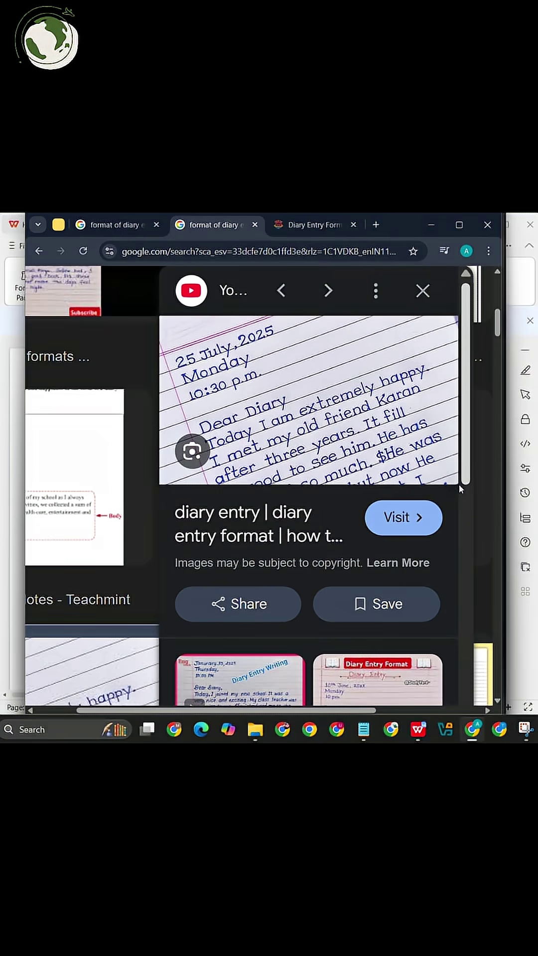
- Copy the two paragraphs defining a diary entry from the PlanetSpark article
key("ctrl+Tab")
scroll(306, 406, "down", 5)
scroll(292, 482, "down", 5)
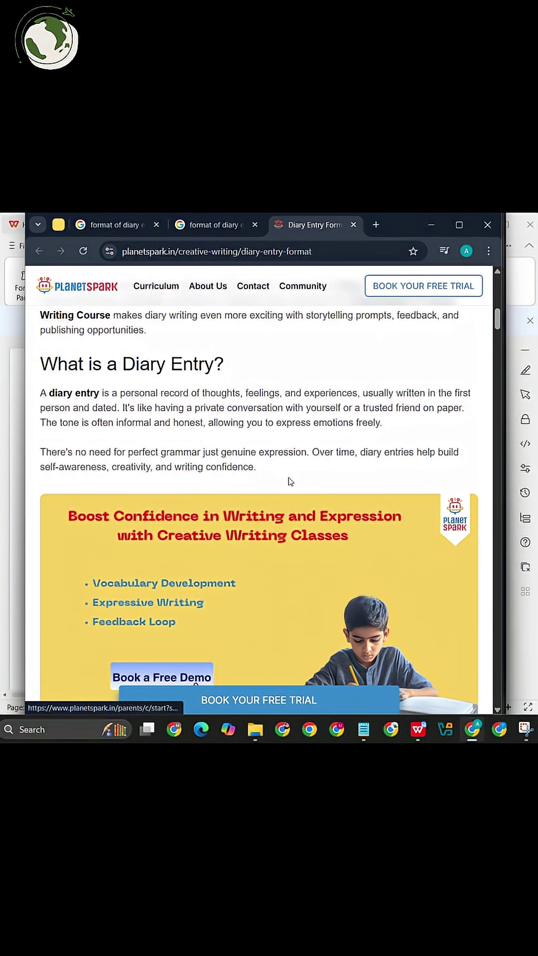
left_click_drag(258, 468, 38, 386)
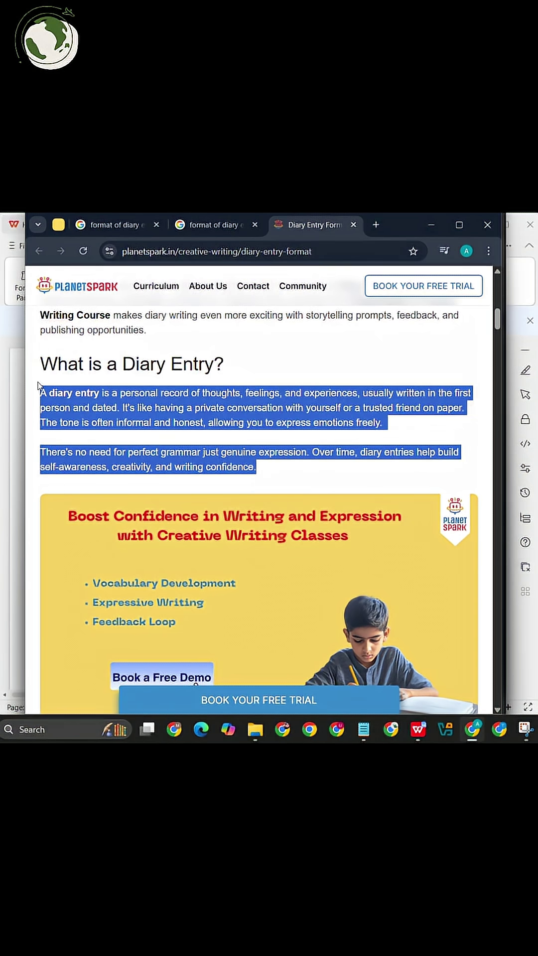
right_click(105, 409)
left_click(123, 425)
key("ctrl+shift+Tab")
right_click(323, 434)
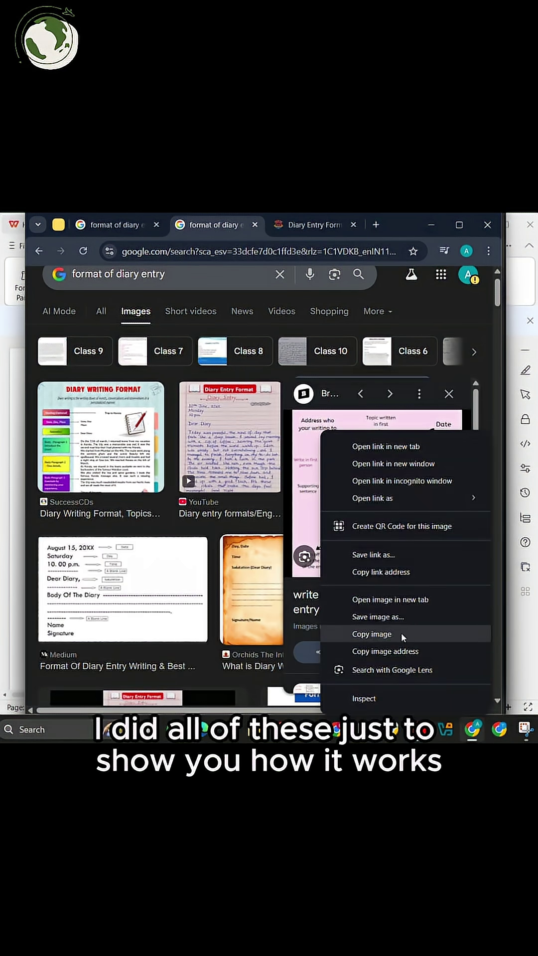
- Copy the pink diary-format infographic image from the Google Images preview
left_click(389, 636)
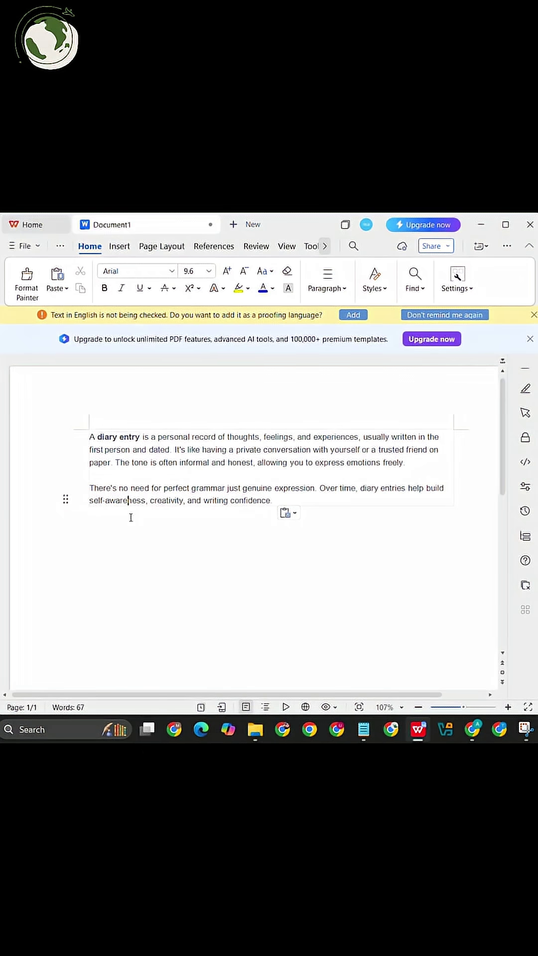
- Insert the pink infographic into the document from the Win+V clipboard history
key("super+v")
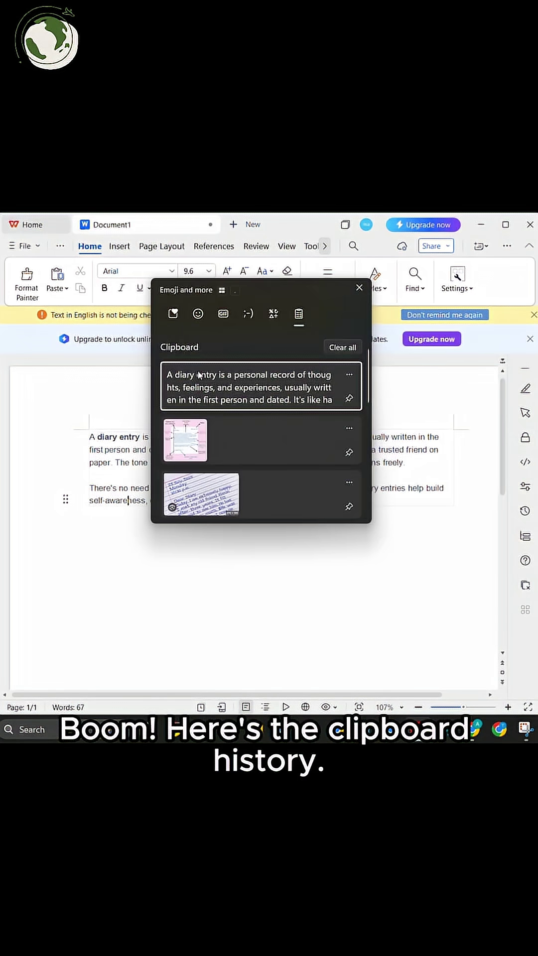
scroll(217, 450, "down", 2)
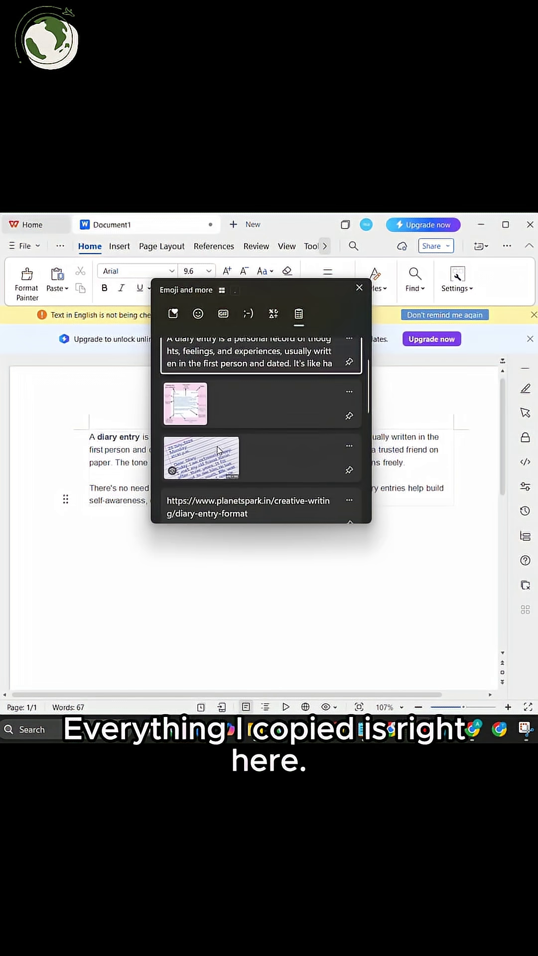
scroll(217, 449, "up", 2)
left_click(217, 448)
scroll(226, 447, "down", 5)
- Paste the handwritten diary screenshot below the infographic from clipboard history
left_click(188, 565)
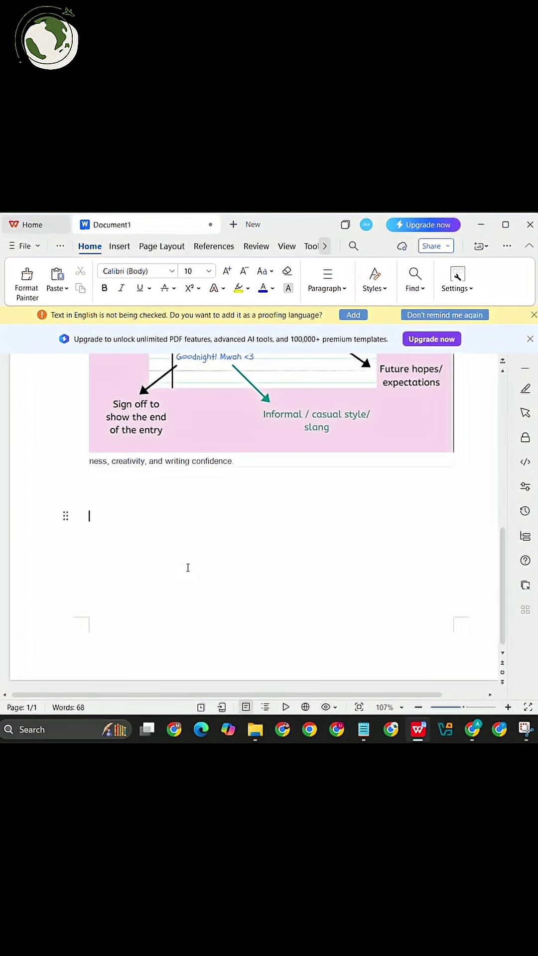
key("super+v")
scroll(247, 568, "down", 2)
left_click(246, 553)
- Dismiss the proofing and upgrade notices and place the cursor on page 2
left_click(239, 662)
scroll(240, 661, "up", 3)
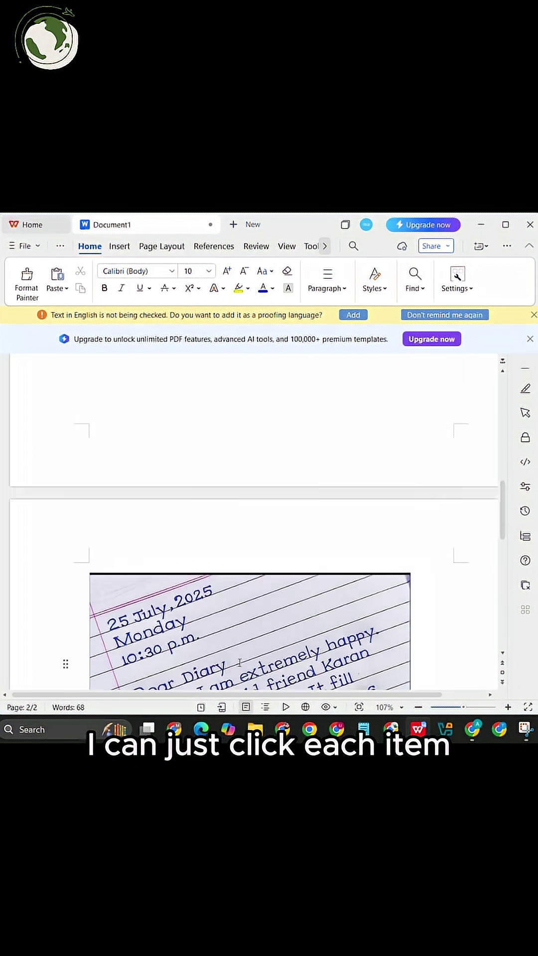
scroll(239, 662, "up", 5)
scroll(330, 442, "down", 8)
left_click(239, 461)
left_click(531, 341)
scroll(168, 514, "up", 5)
scroll(267, 481, "down", 8)
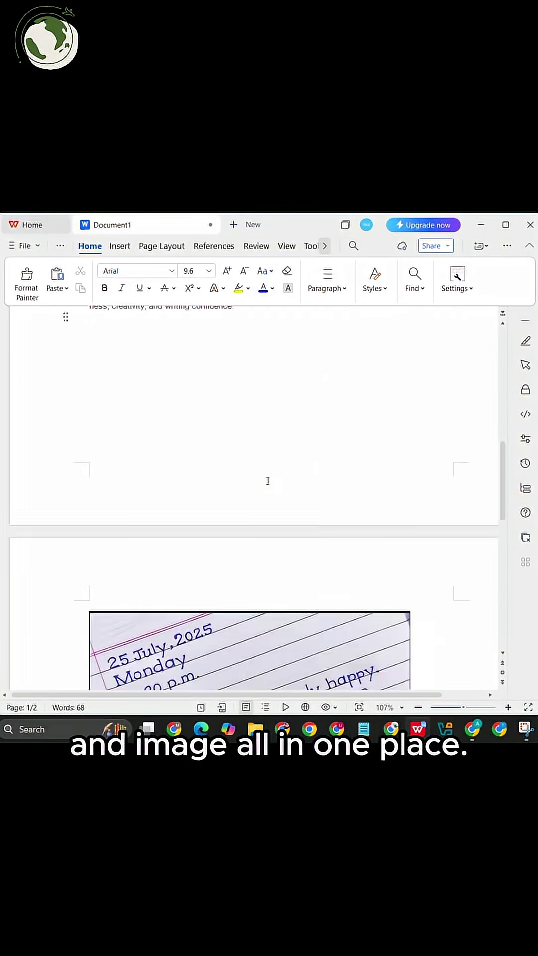
scroll(268, 482, "down", 5)
left_click(267, 481)
- Paste the diary-entry paragraphs a second time from the top clipboard history item
key("super+v")
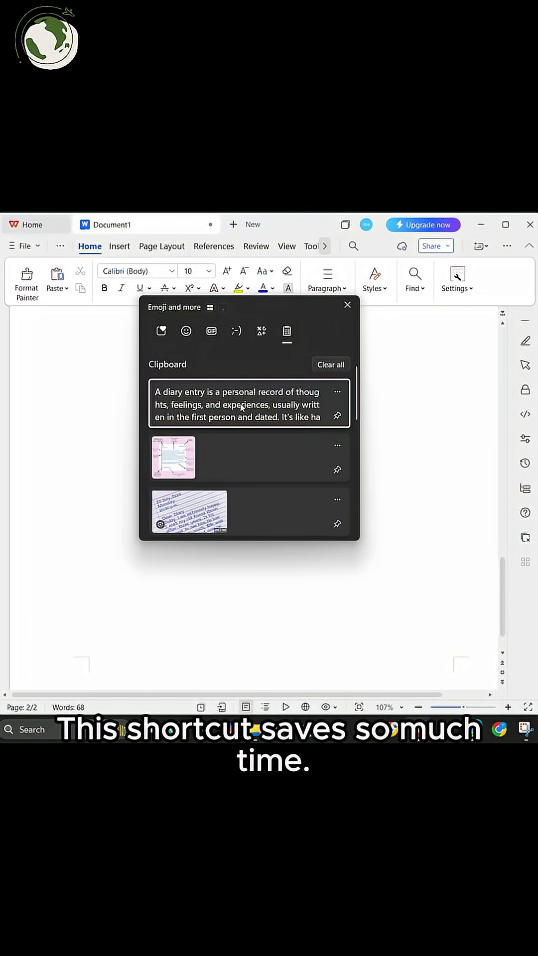
left_click(243, 409)
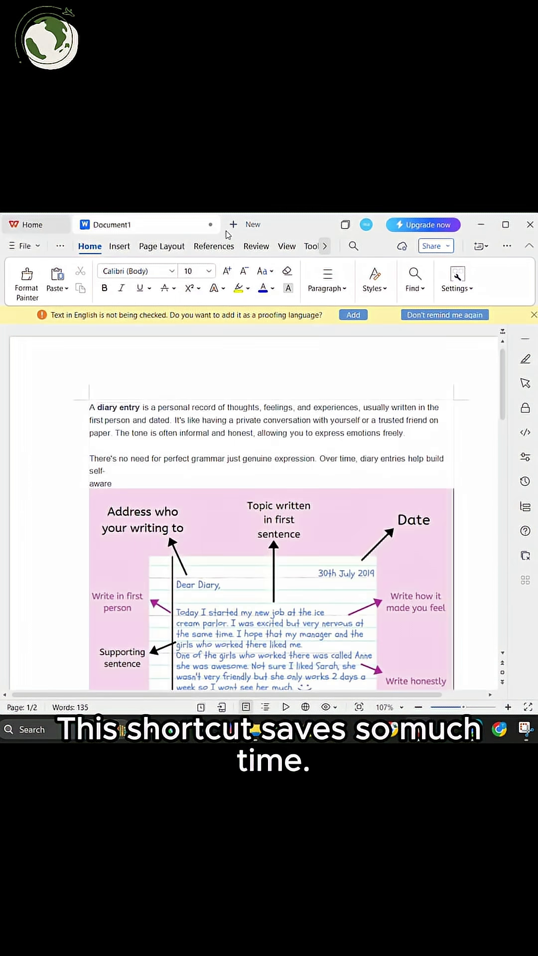